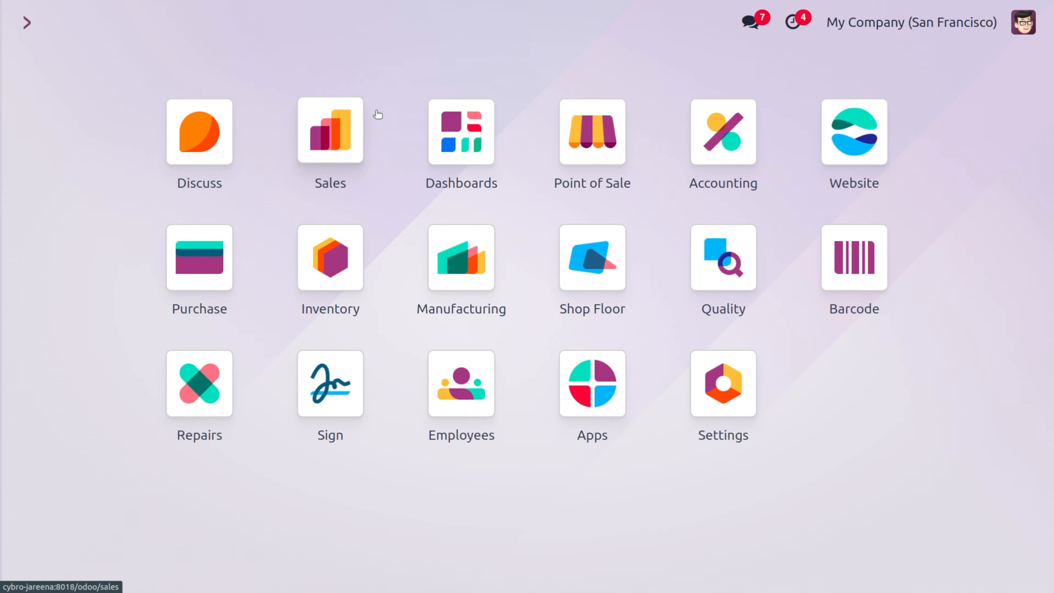
# Open the Accounting app's settings and review the Taxes section with the default taxes and rounding method.
pyautogui.write('acc')
pyautogui.press('Return')
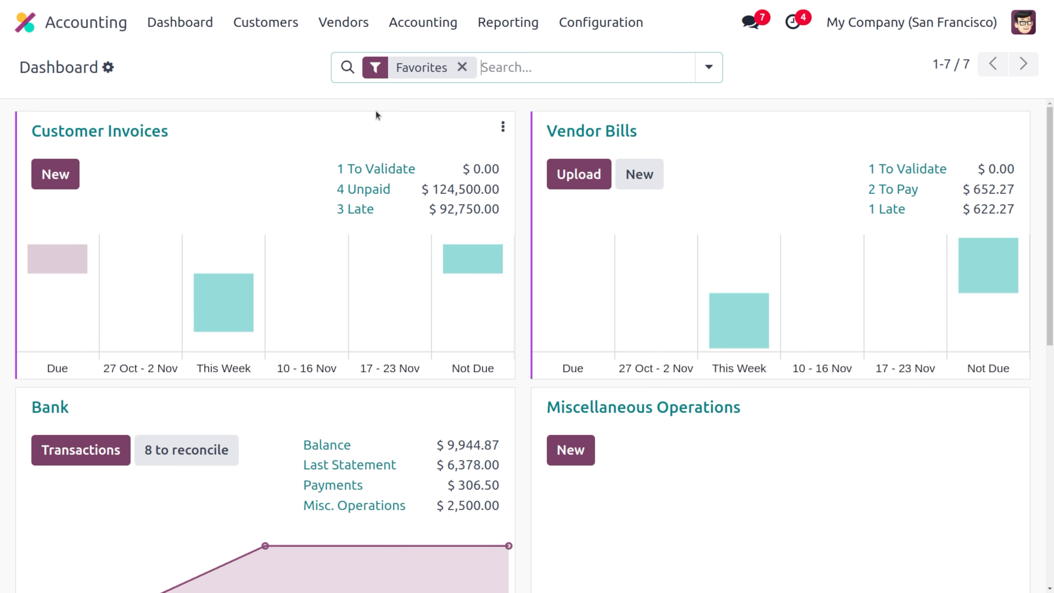
pyautogui.click(629, 26)
pyautogui.click(629, 61)
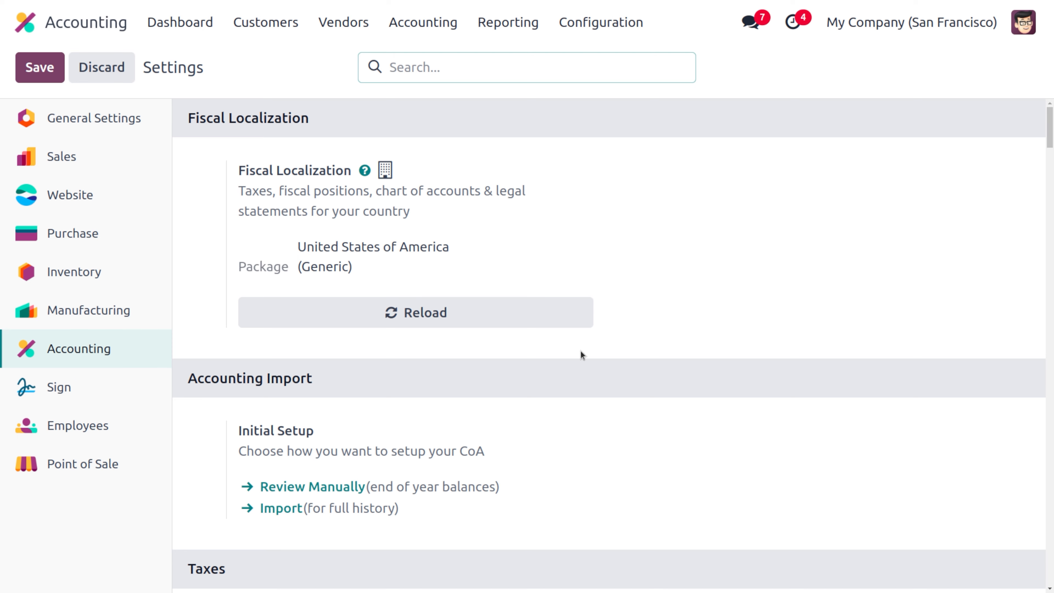
pyautogui.scroll(-2, 662, 371)
pyautogui.scroll(-8, 661, 371)
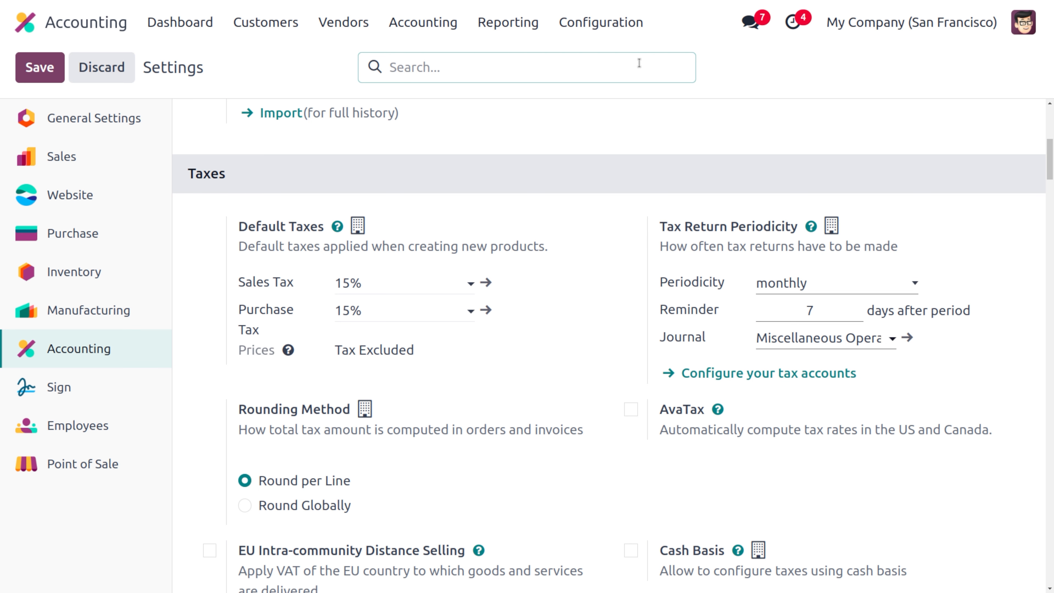
# Open the list of configured taxes and view the record of the 2% fixed sales tax.
pyautogui.click(619, 26)
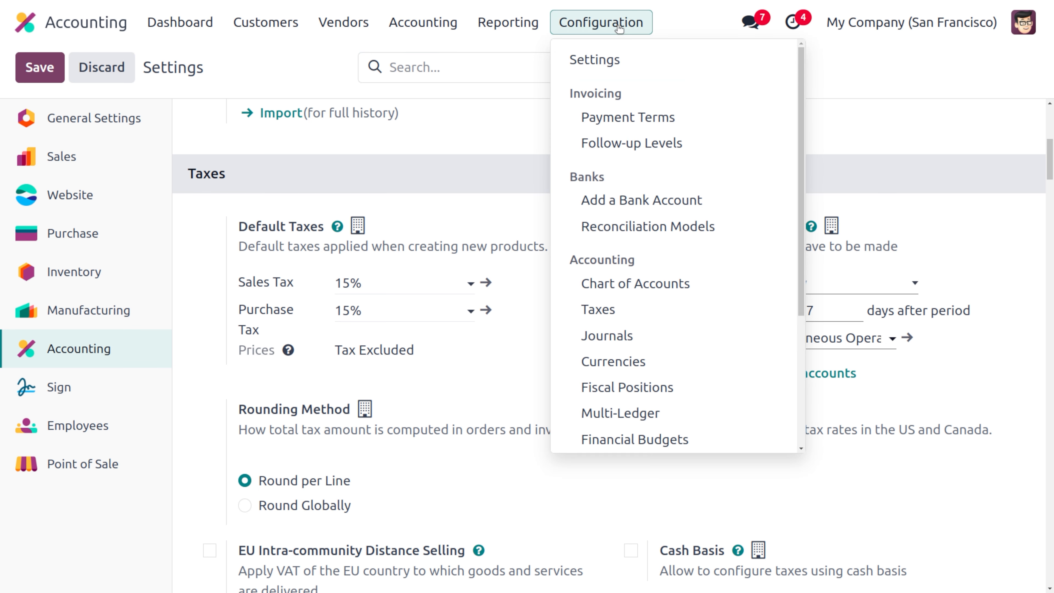
pyautogui.click(625, 309)
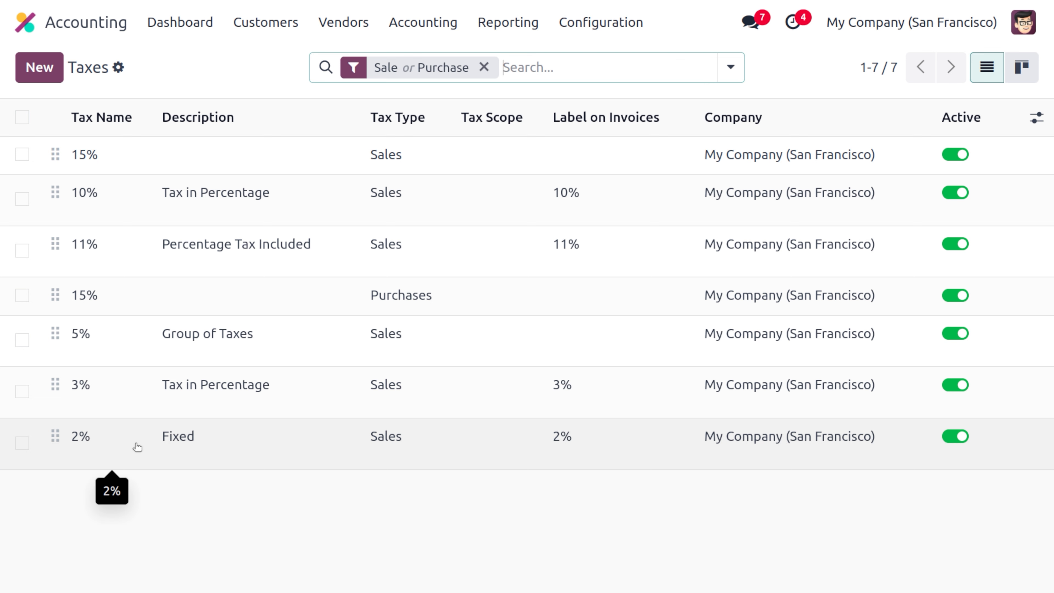
pyautogui.click(137, 447)
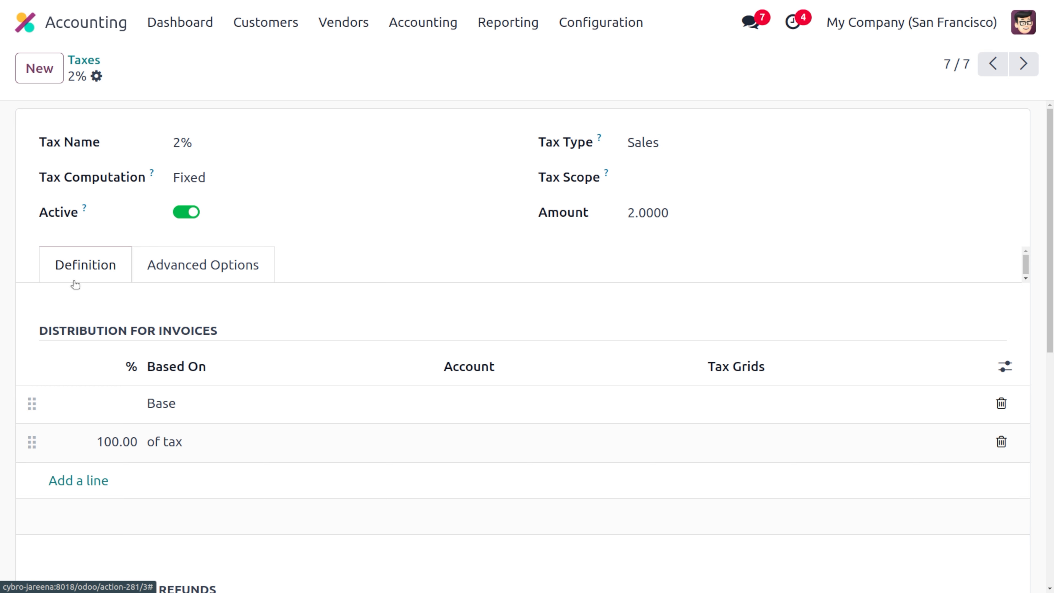
# Try the Group of Taxes computation on the 2% sales tax, restore Fixed, and save the record.
pyautogui.click(229, 176)
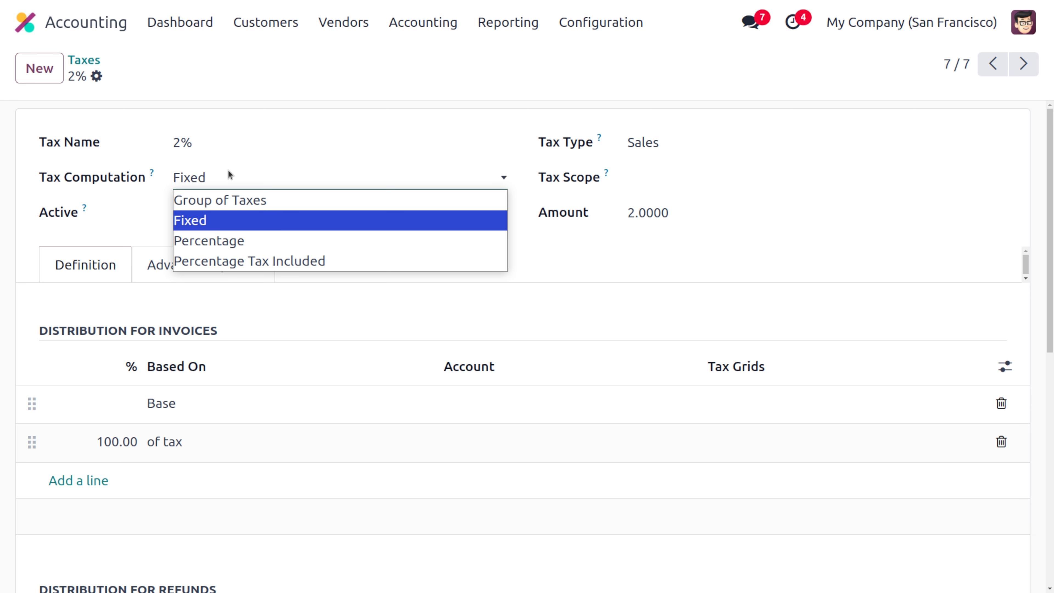
pyautogui.press('Up')
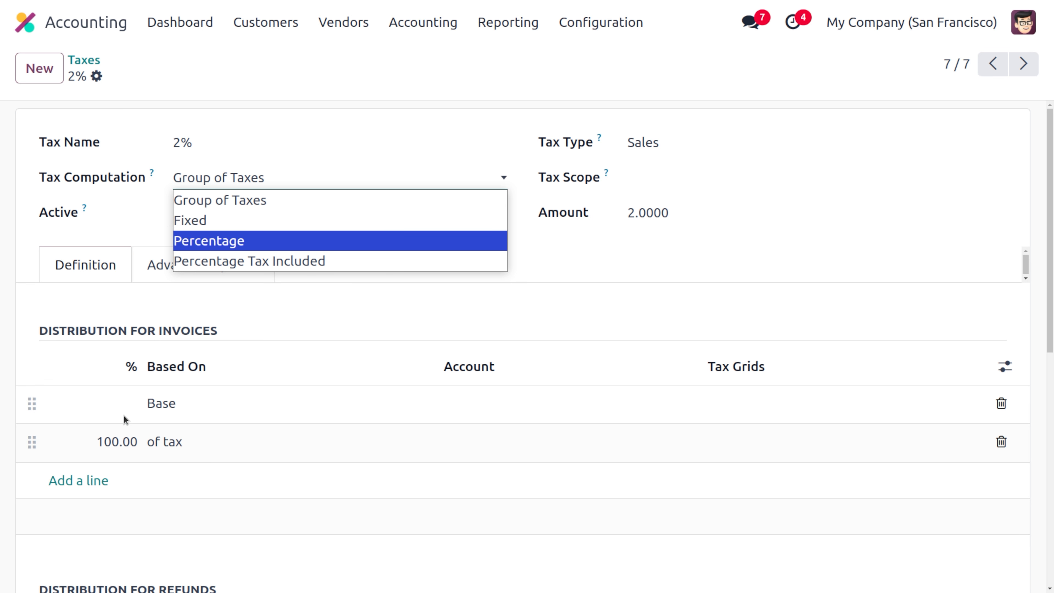
pyautogui.click(250, 294)
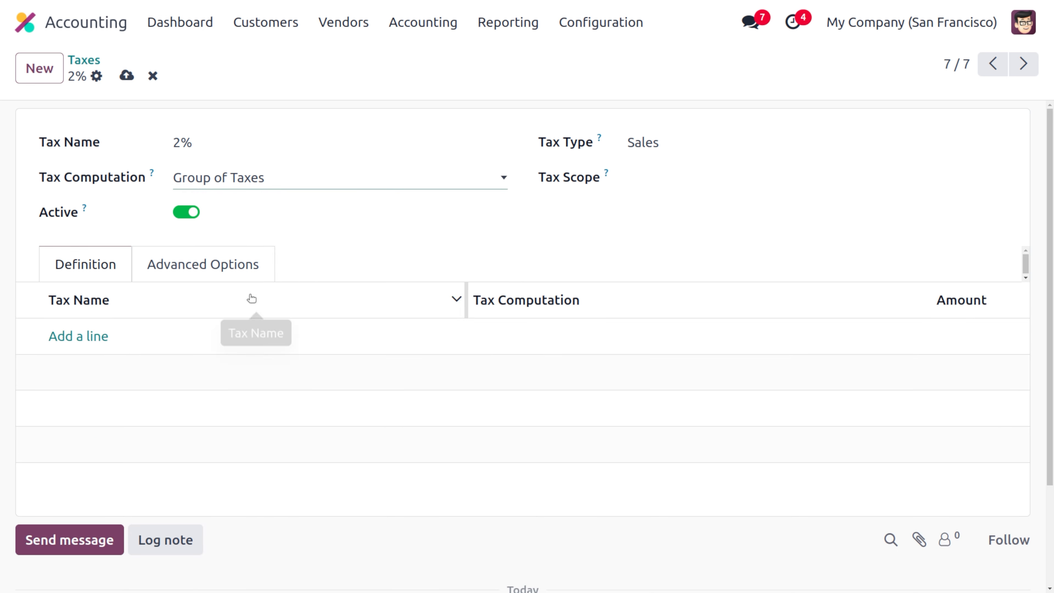
pyautogui.click(195, 178)
pyautogui.click(202, 220)
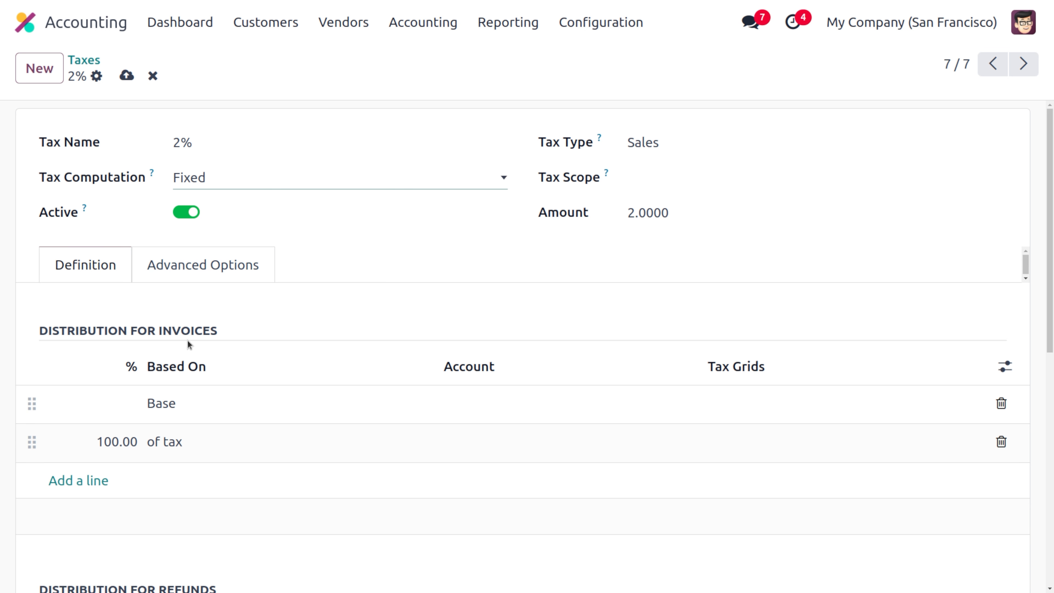
pyautogui.hotkey('alt', 's')
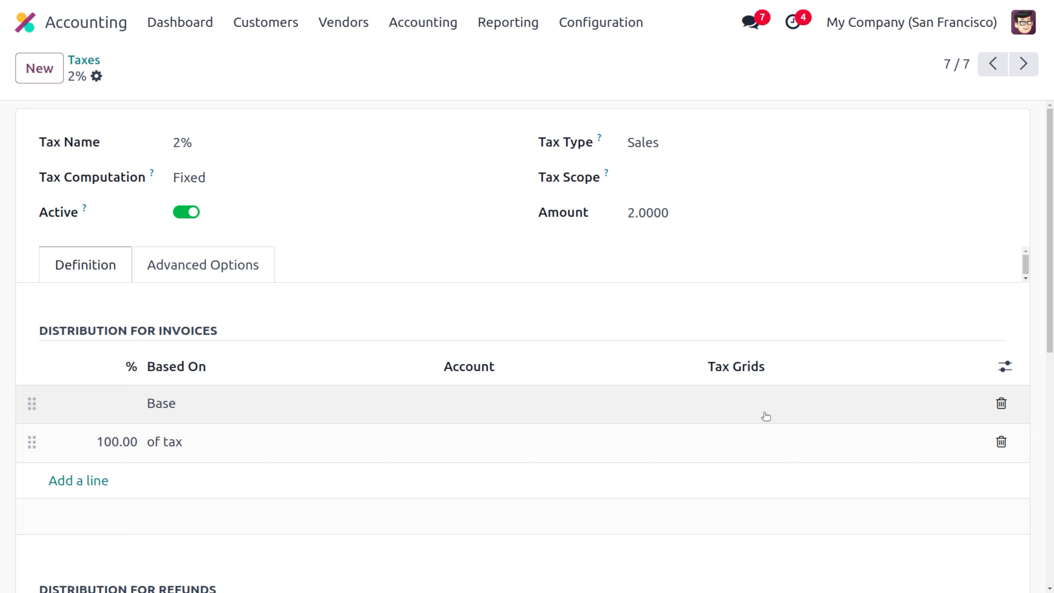
# Check the fixed tax's advanced options, rename the tax as "$ 2 fixed tax", and save it.
pyautogui.click(208, 265)
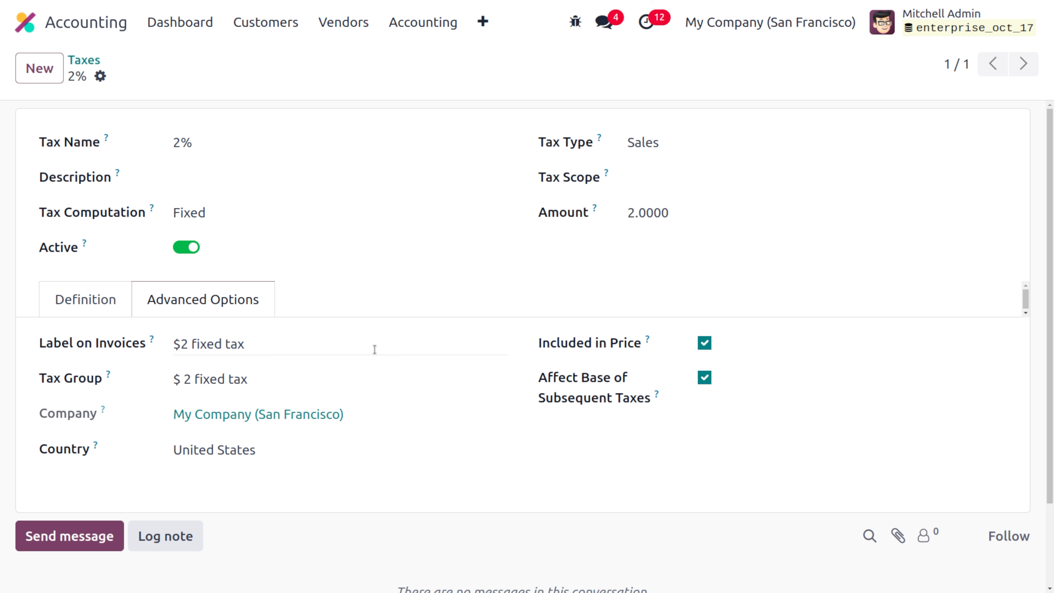
pyautogui.click(230, 145)
pyautogui.press('BackSpace')
pyautogui.press('BackSpace')
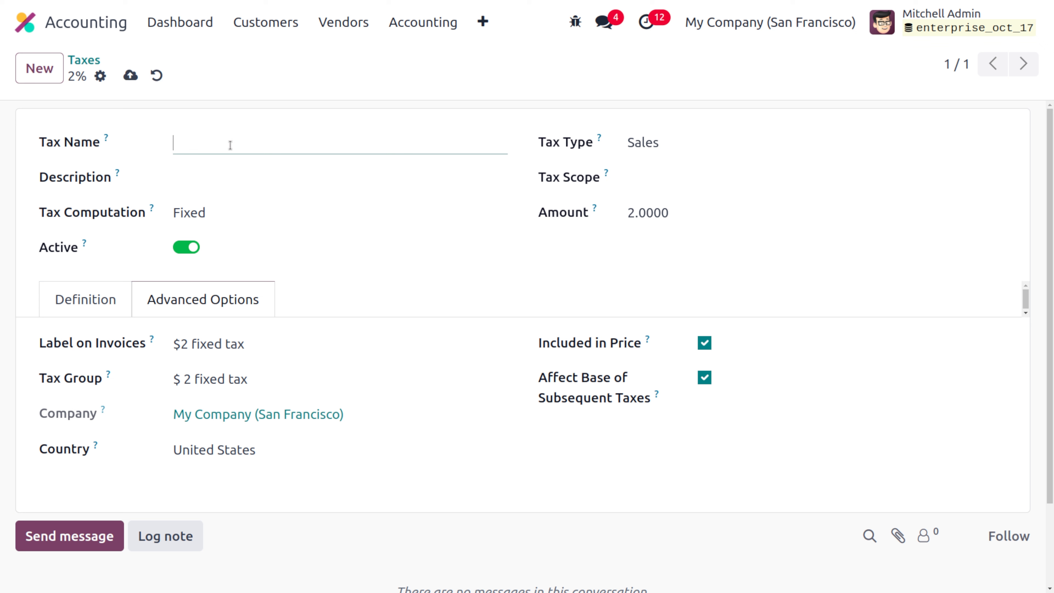
pyautogui.write('$ 2 fixed tax')
pyautogui.click(129, 76)
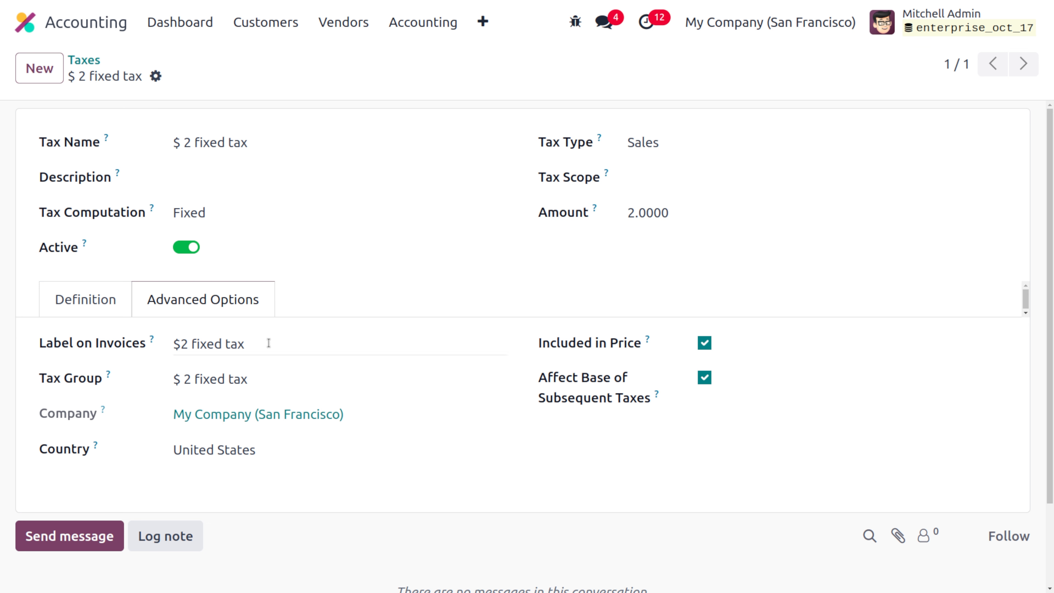
# Create a new customer invoice with Deco Addict as the customer.
pyautogui.click(262, 31)
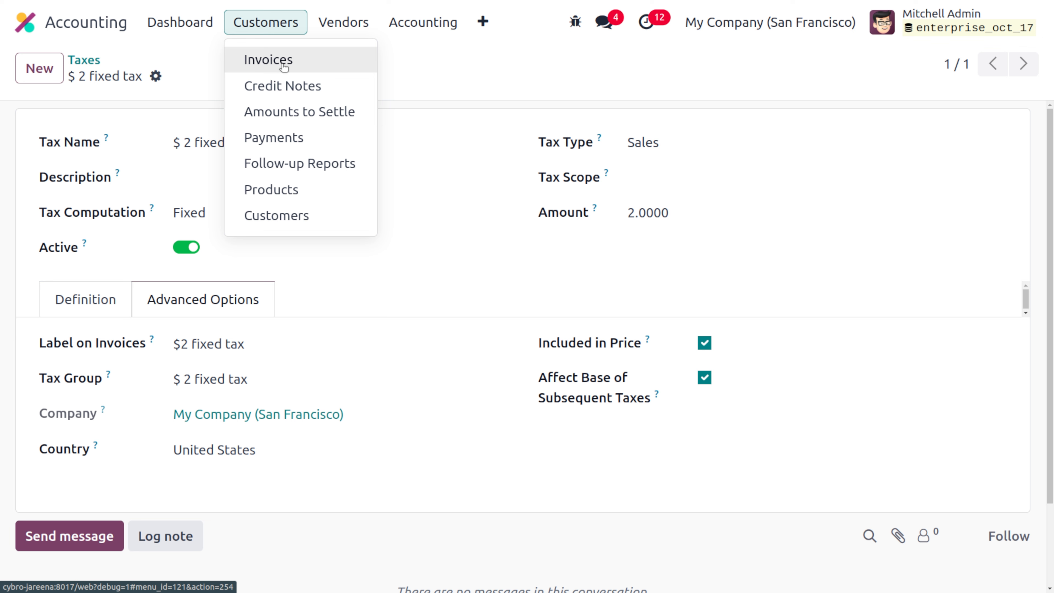
pyautogui.click(283, 54)
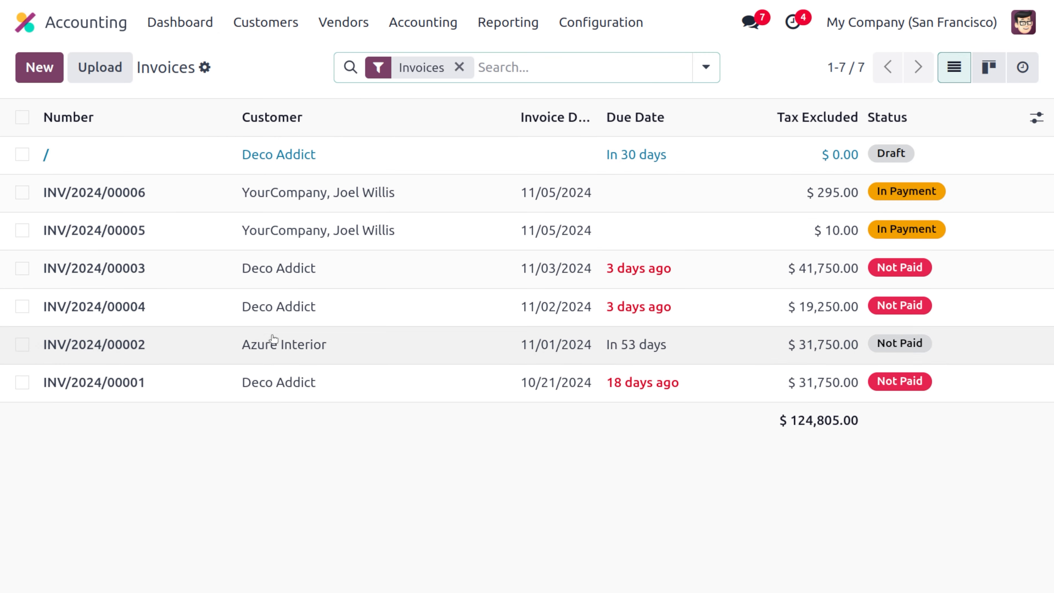
pyautogui.click(50, 73)
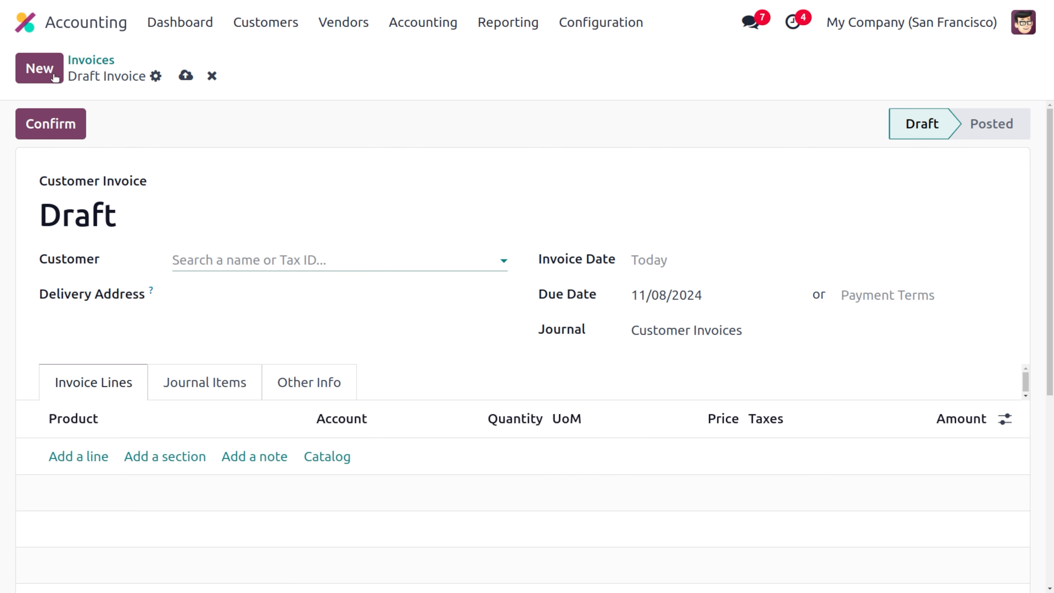
pyautogui.click(233, 258)
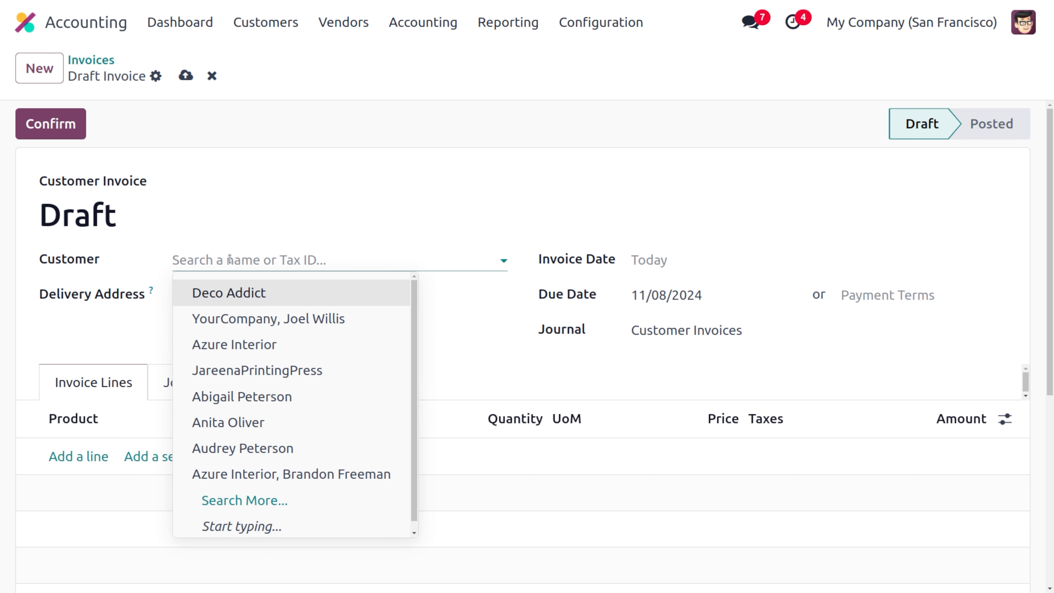
pyautogui.click(238, 294)
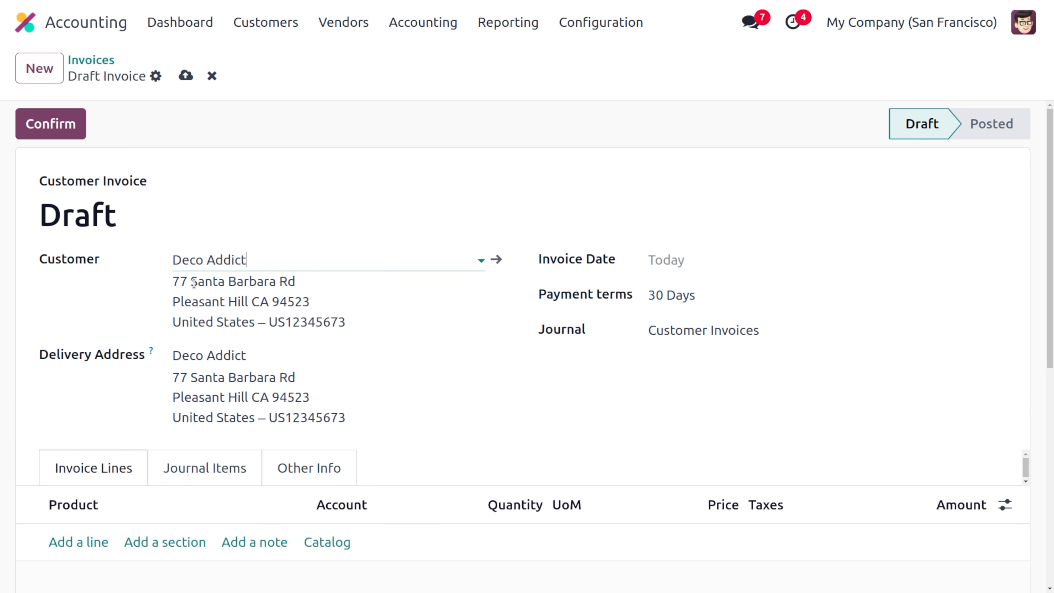
# Add the product Book as an invoice line and remove its default 15% tax.
pyautogui.click(91, 542)
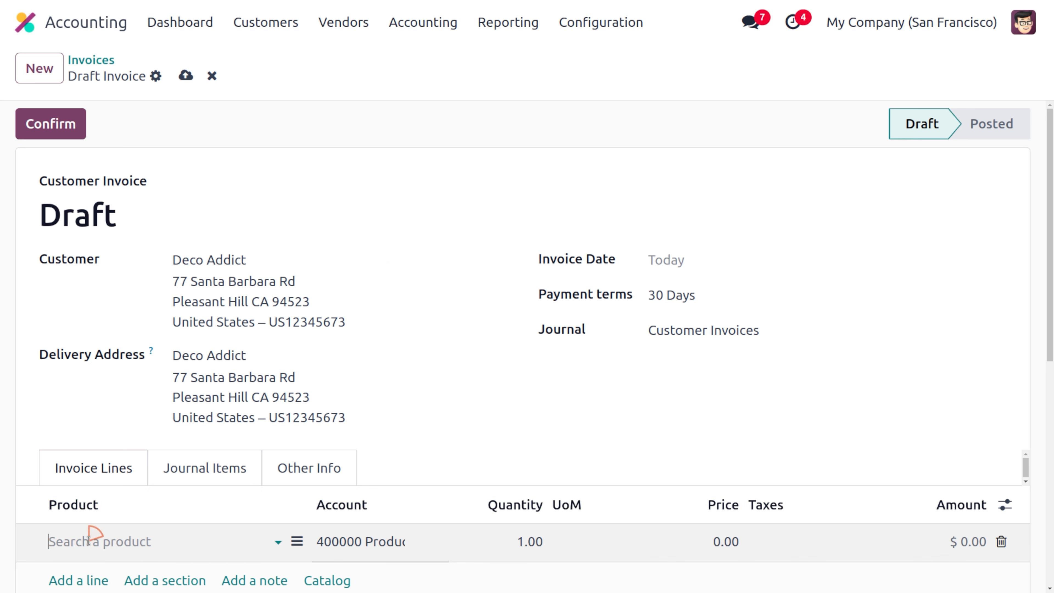
pyautogui.click(90, 538)
pyautogui.click(179, 285)
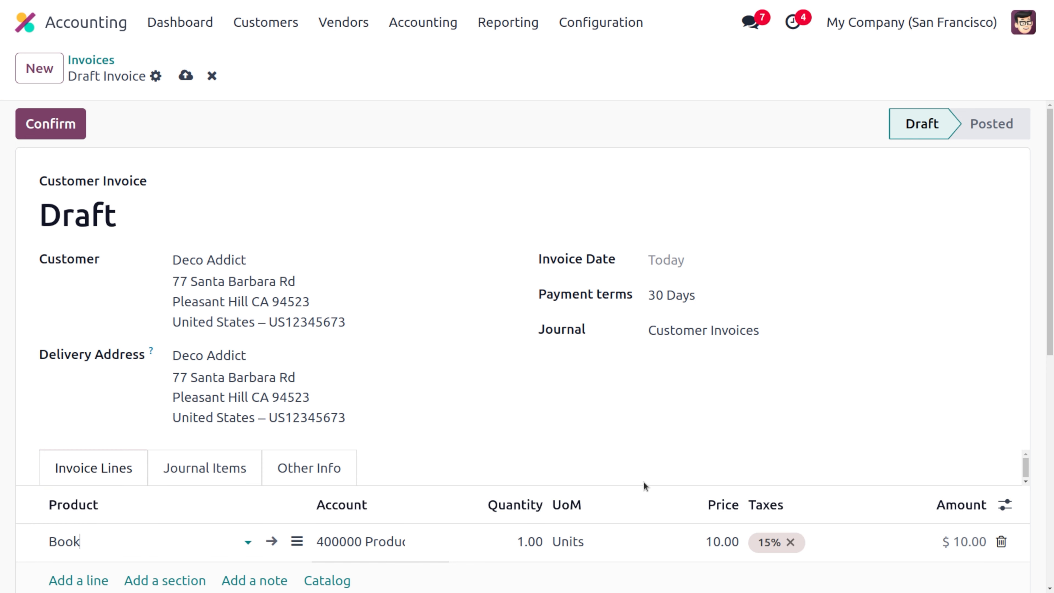
pyautogui.click(789, 543)
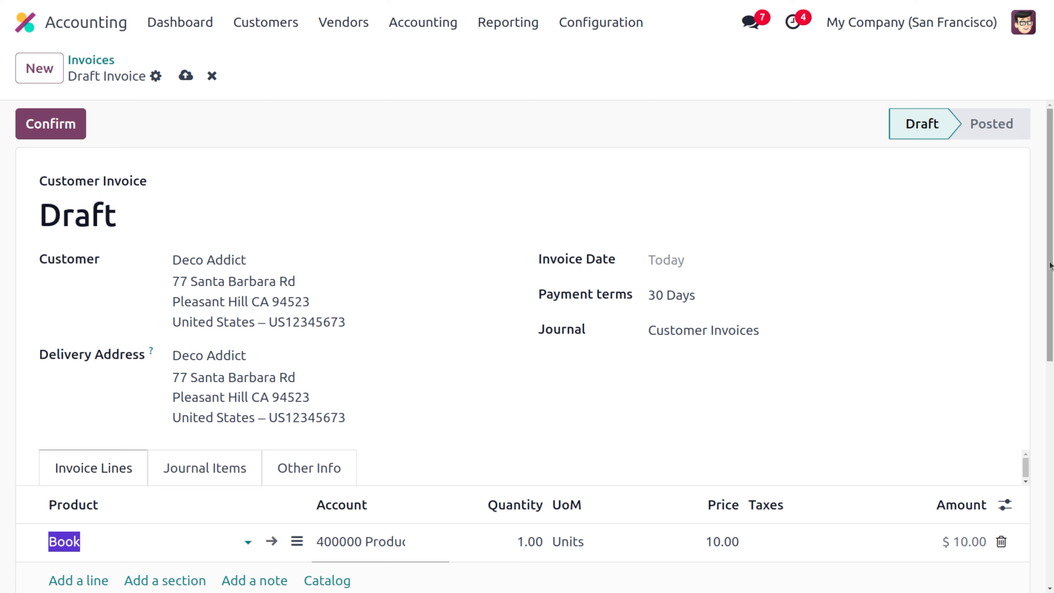
# Apply the 5% tax to the Book line and review the invoice's tax breakdown and total.
pyautogui.scroll(-3, 1037, 349)
pyautogui.scroll(-2, 1037, 349)
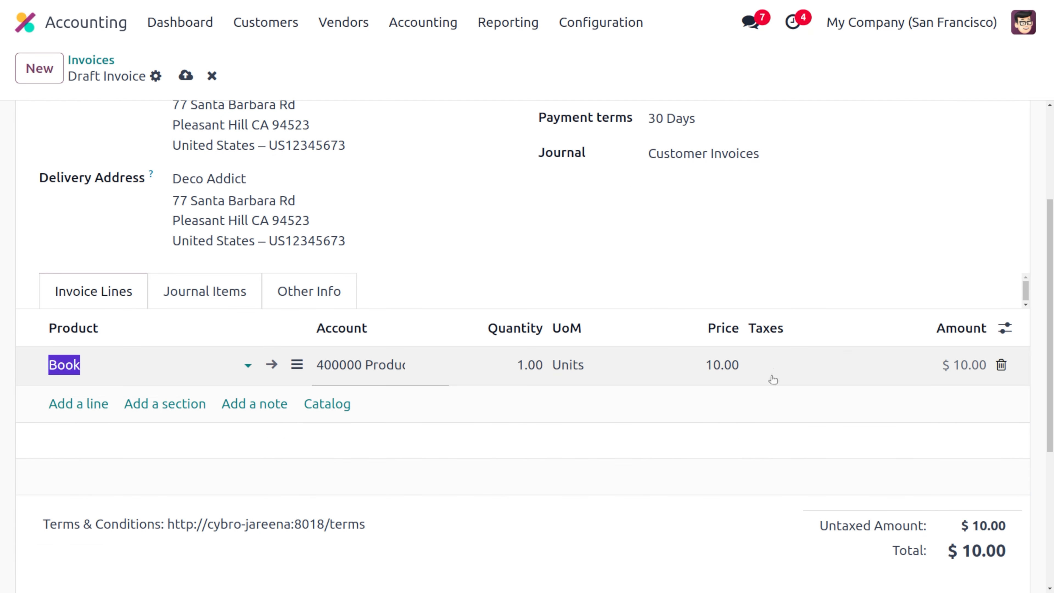
pyautogui.click(789, 367)
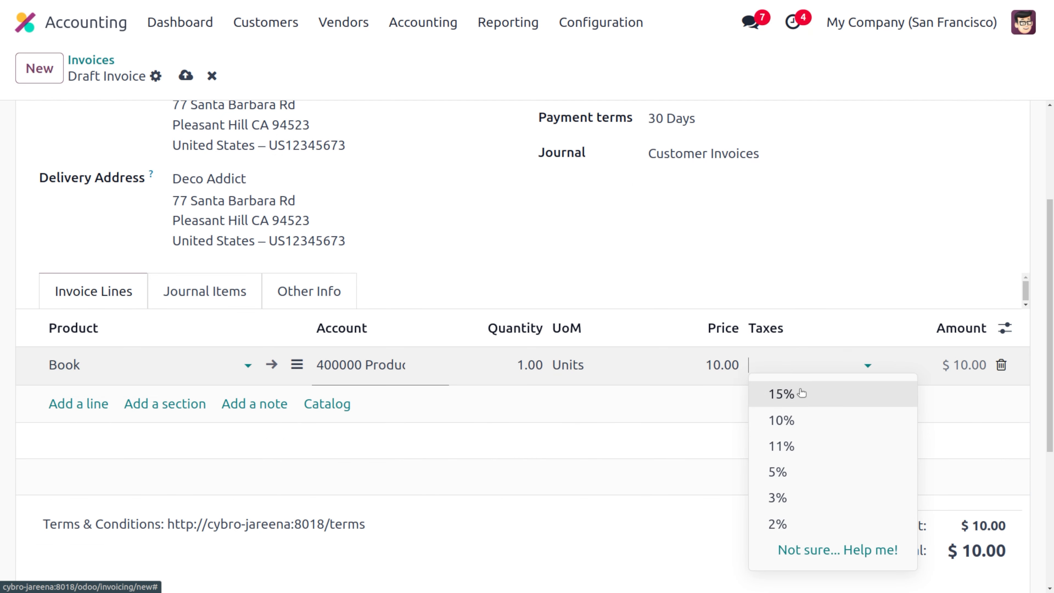
pyautogui.click(814, 472)
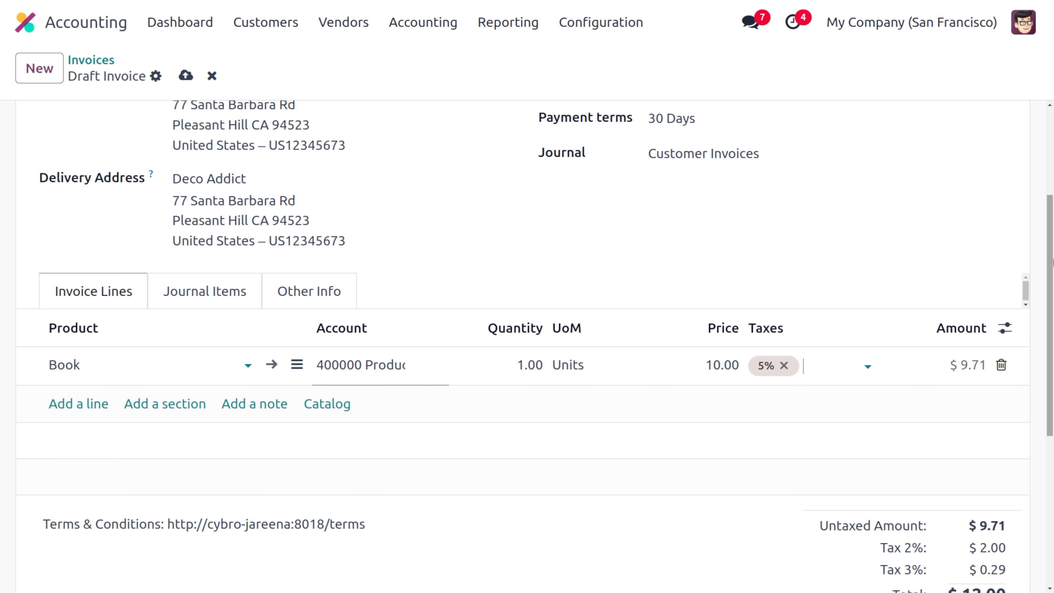
pyautogui.moveTo(1047, 268); pyautogui.dragTo(1043, 328)
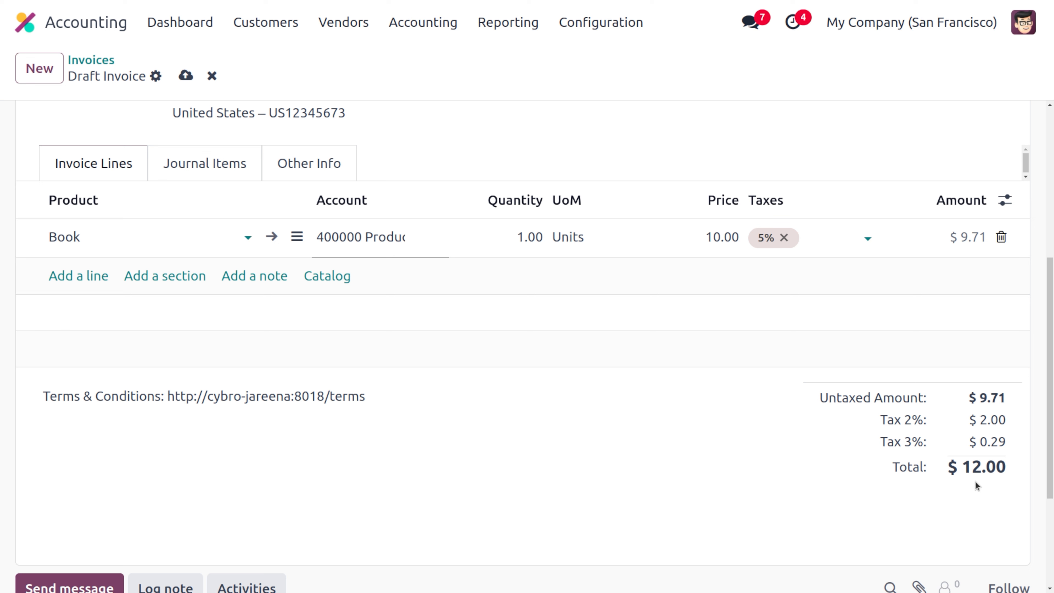
# Replace the 5% tax on the Book line with the 11% tax.
pyautogui.click(788, 237)
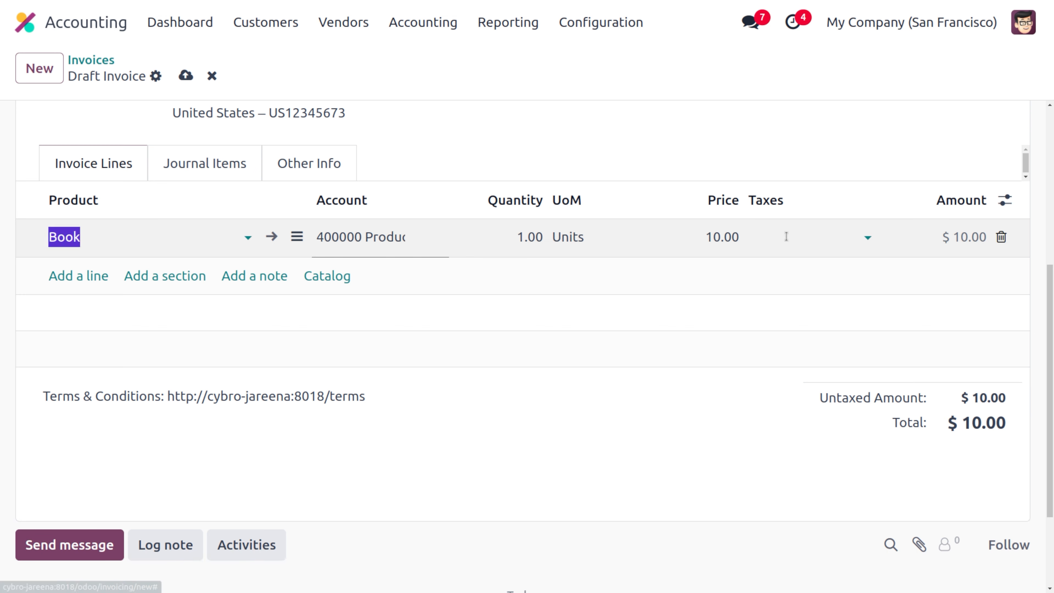
pyautogui.click(786, 236)
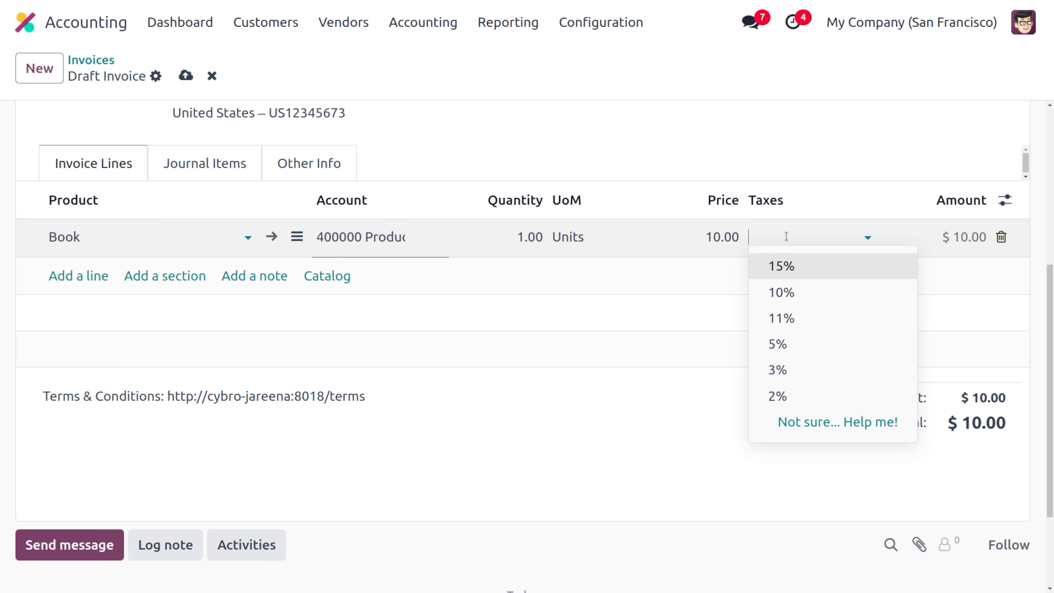
pyautogui.click(819, 319)
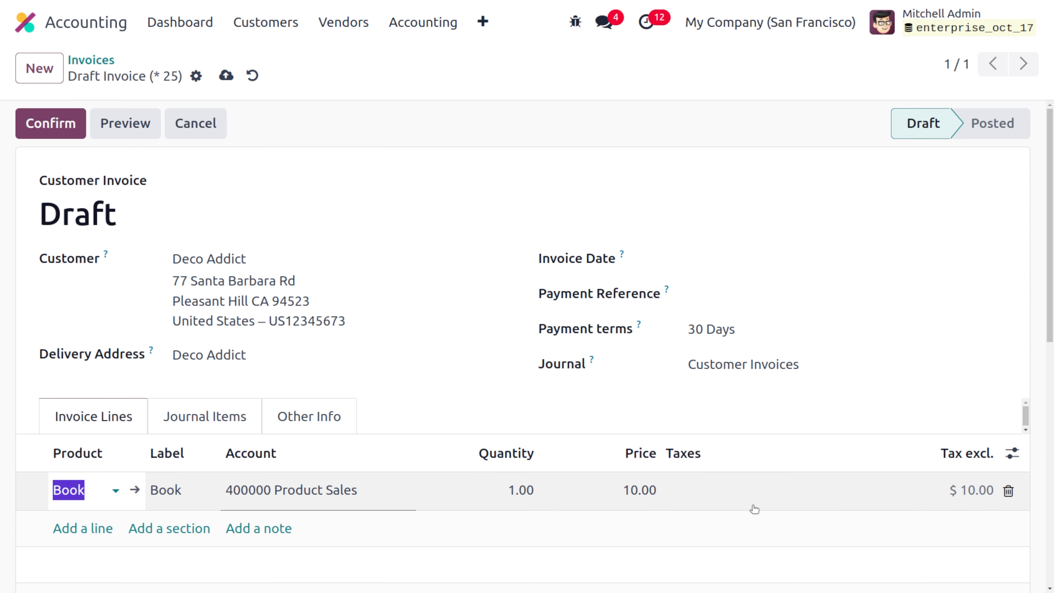
# Apply the "$ 2 fixed tax" to the Book line of the draft invoice and review its tax-excluded amount.
pyautogui.click(740, 491)
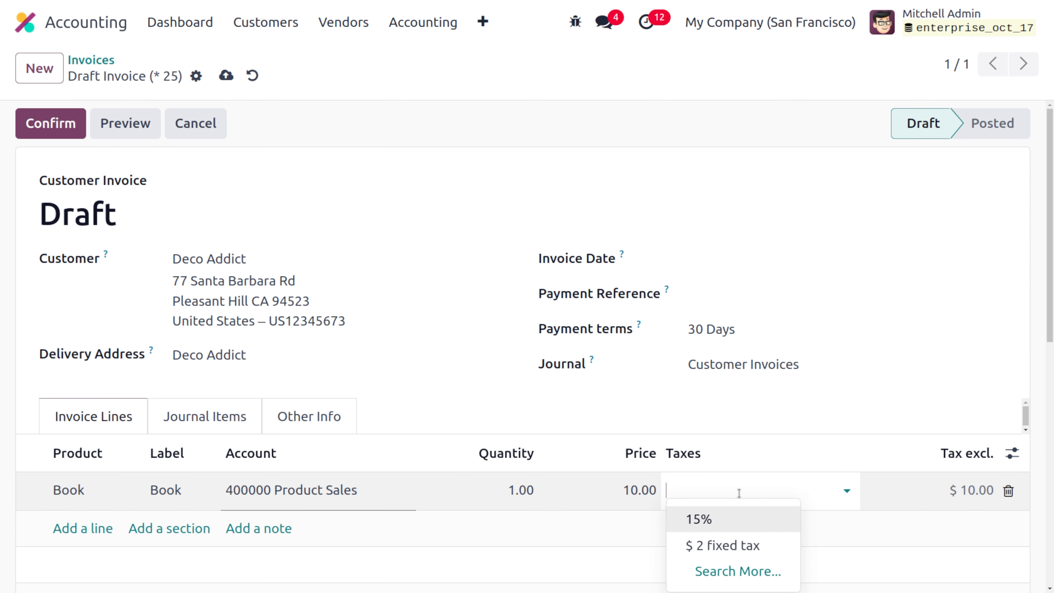
pyautogui.click(713, 544)
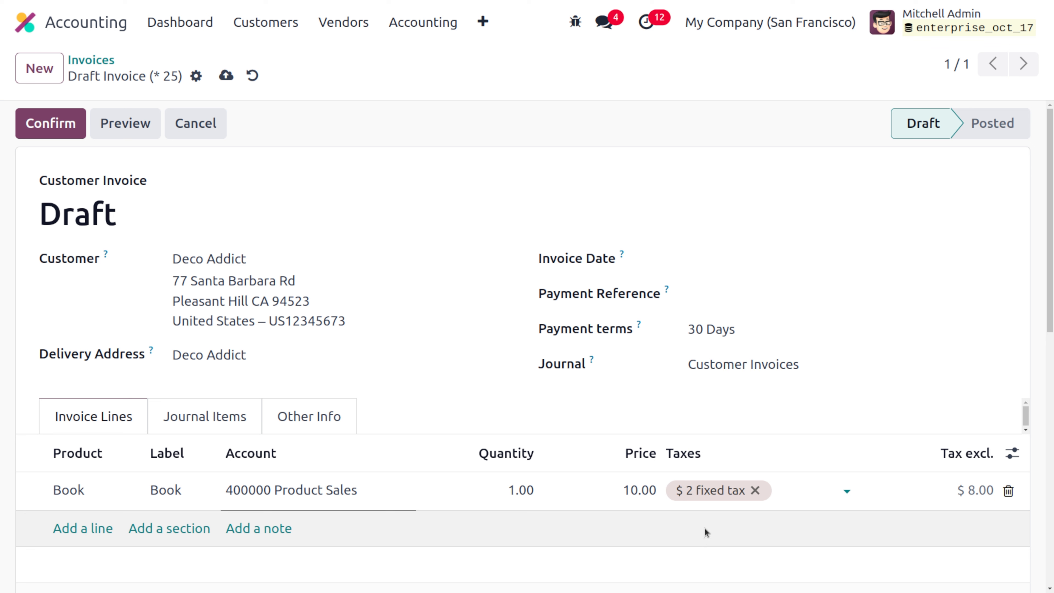
pyautogui.click(965, 503)
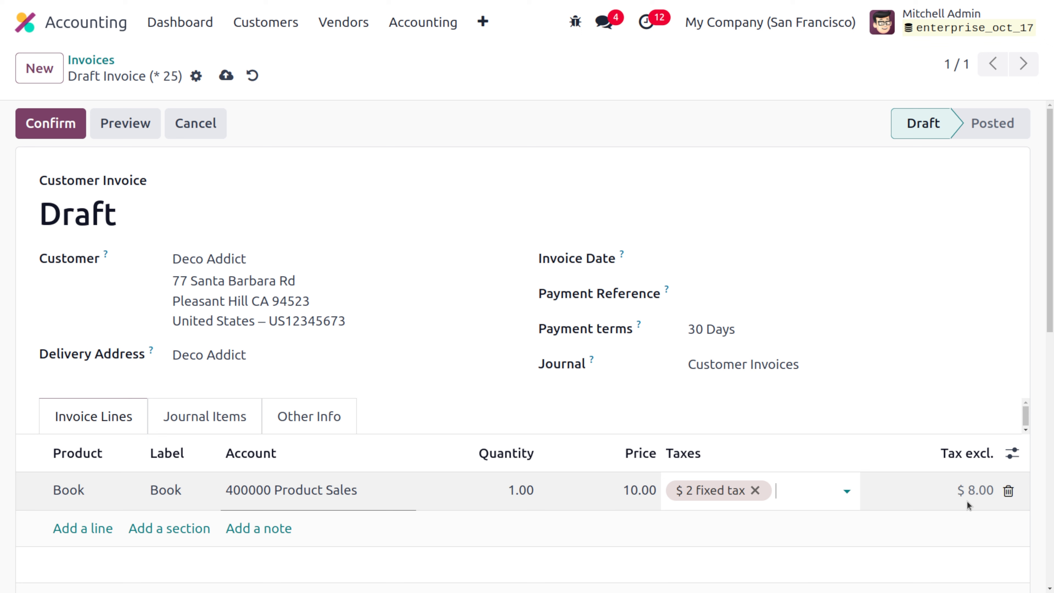
pyautogui.scroll(-5, 967, 501)
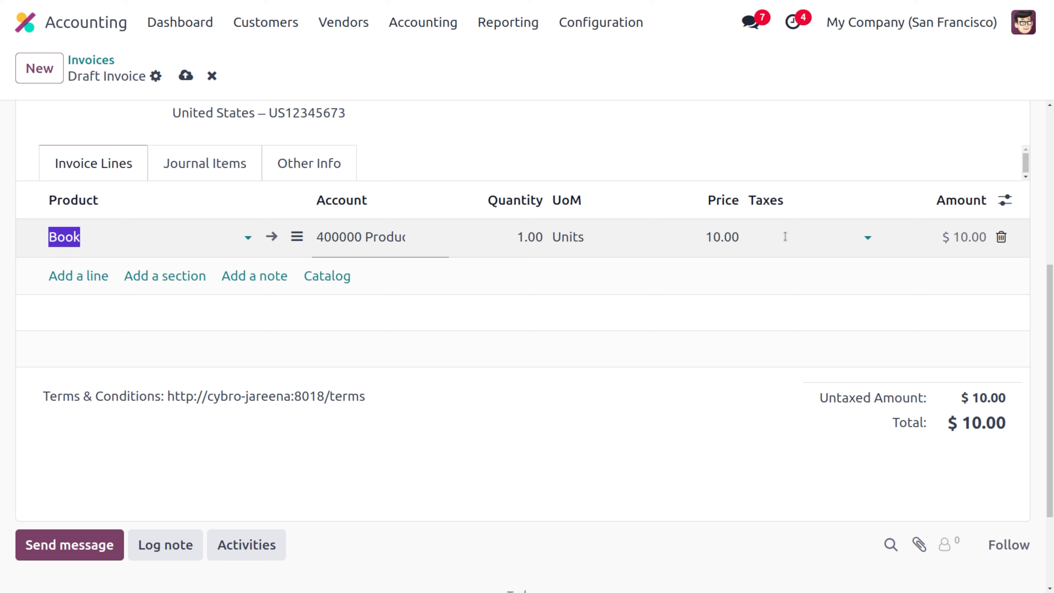
# Apply both the 15% and 10% taxes to the Book line and save the draft invoice.
pyautogui.click(785, 236)
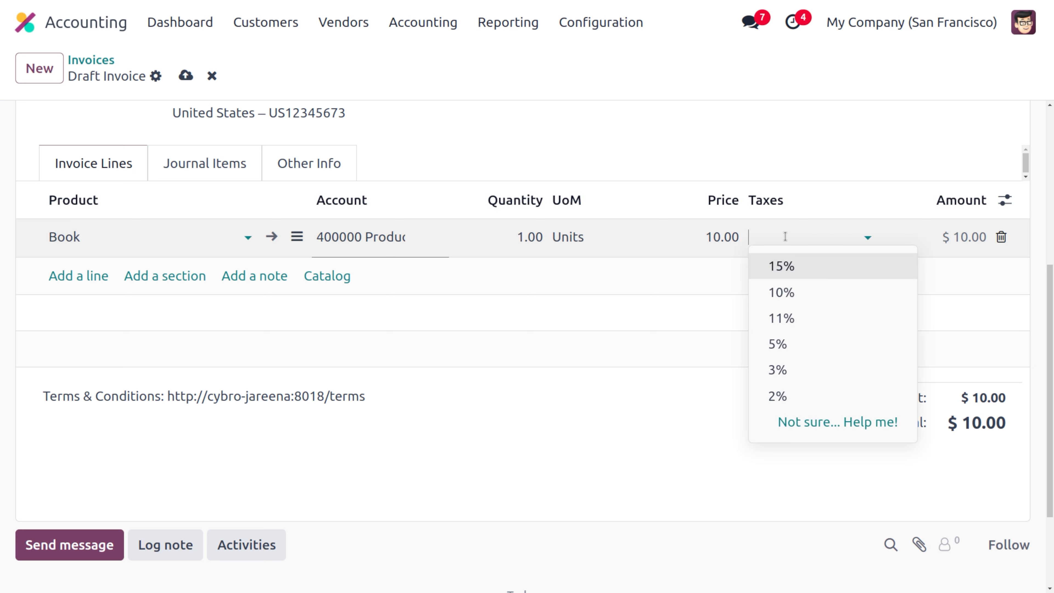
pyautogui.click(788, 266)
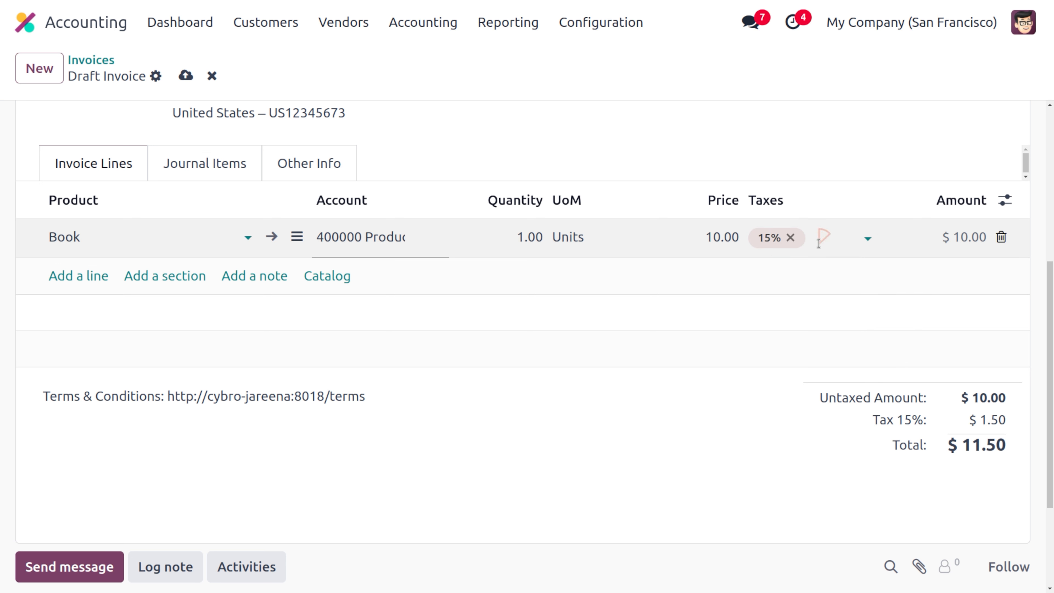
pyautogui.click(820, 237)
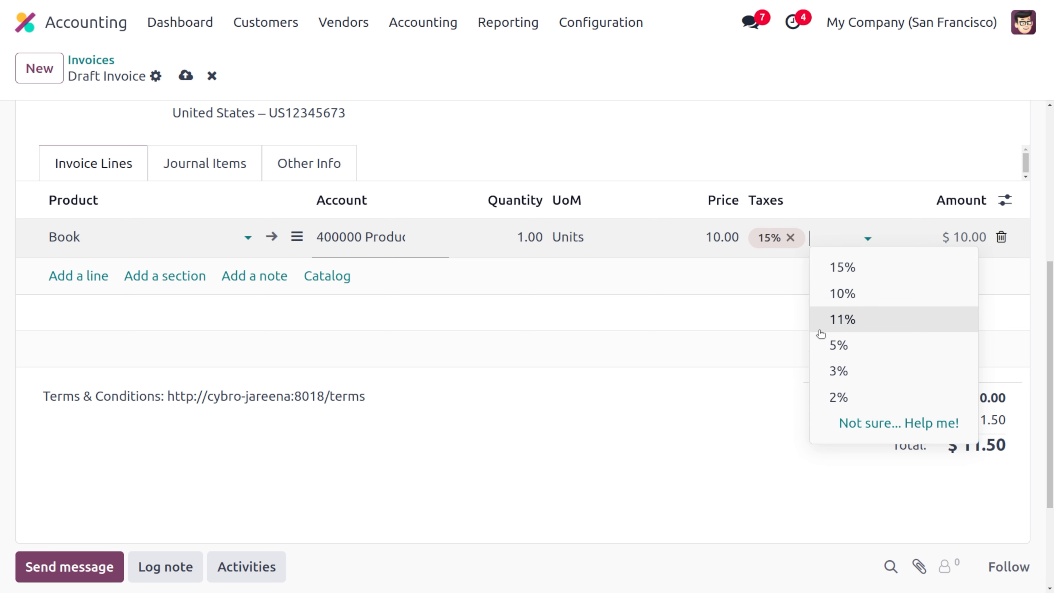
pyautogui.click(847, 295)
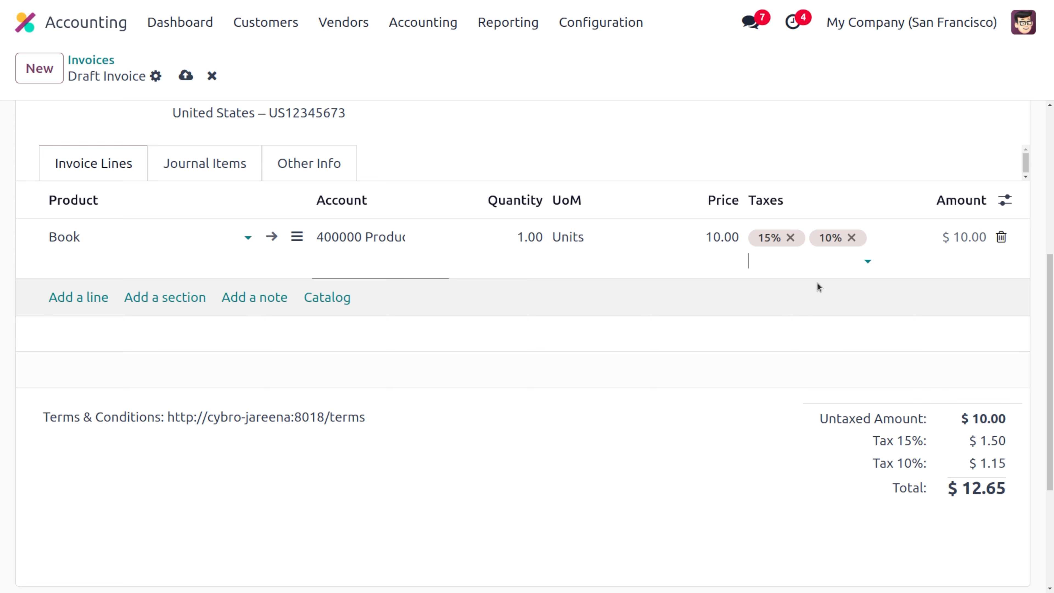
pyautogui.click(859, 258)
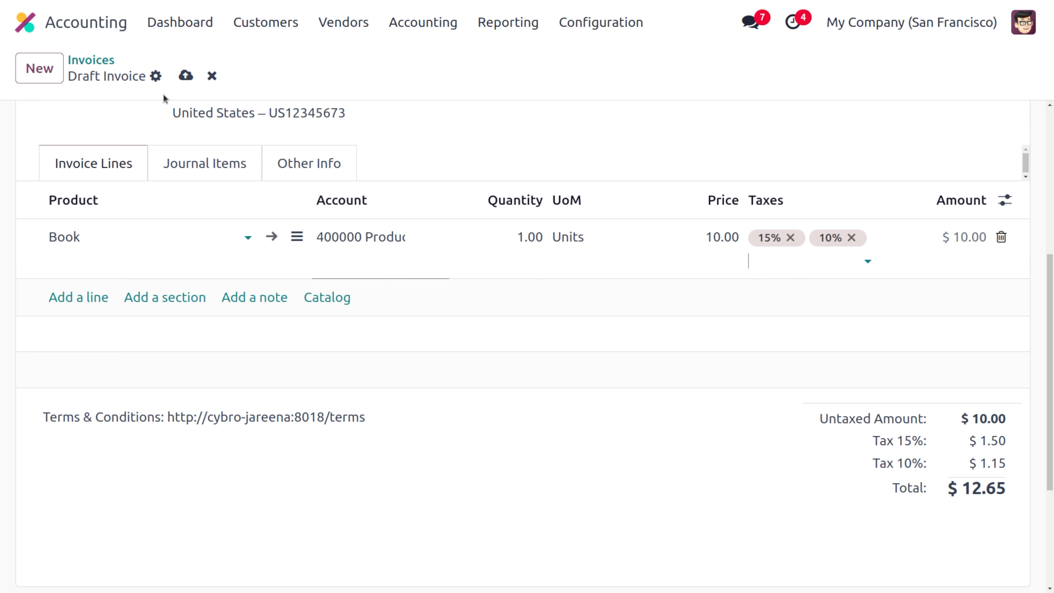
pyautogui.click(187, 76)
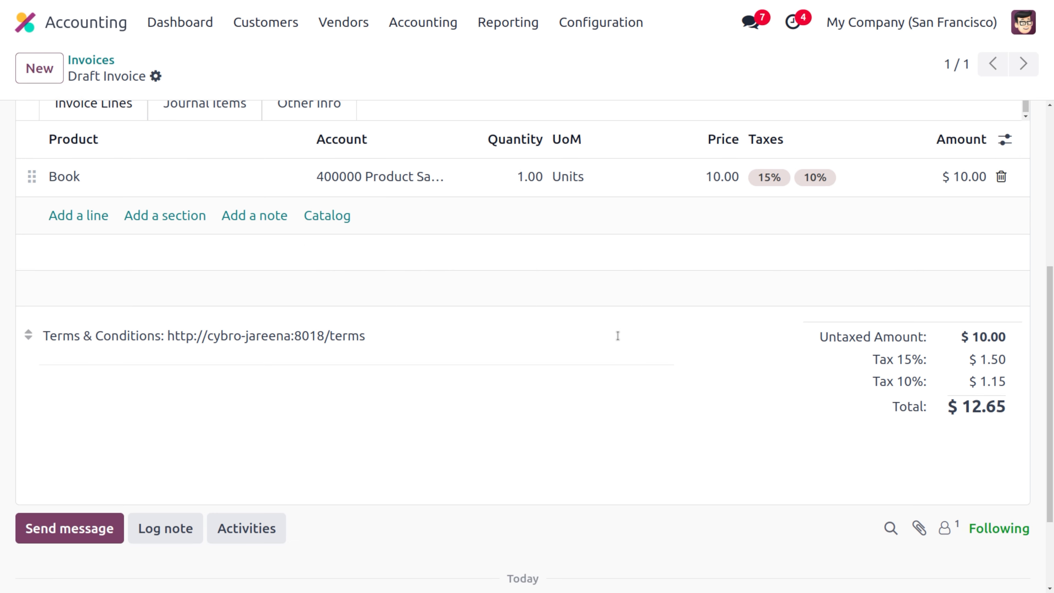